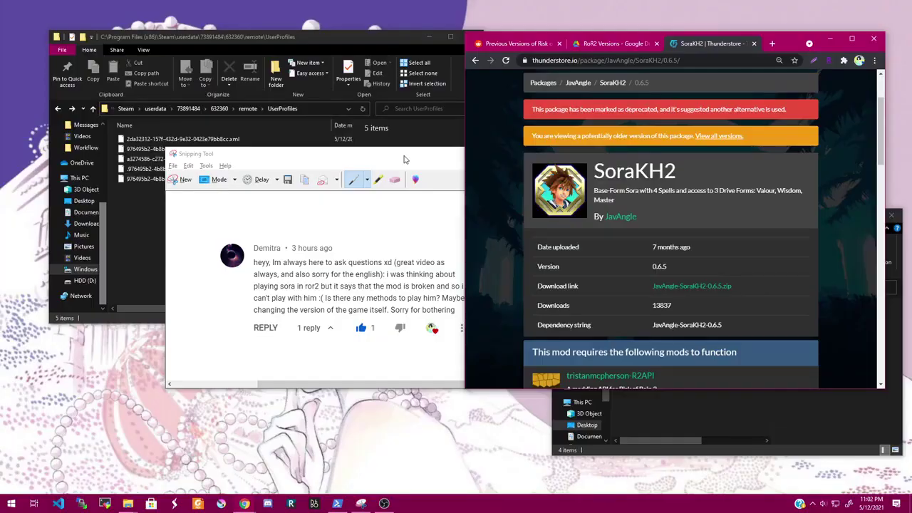
pyautogui.click(406, 171)
pyautogui.moveTo(406, 171); pyautogui.dragTo(359, 175)
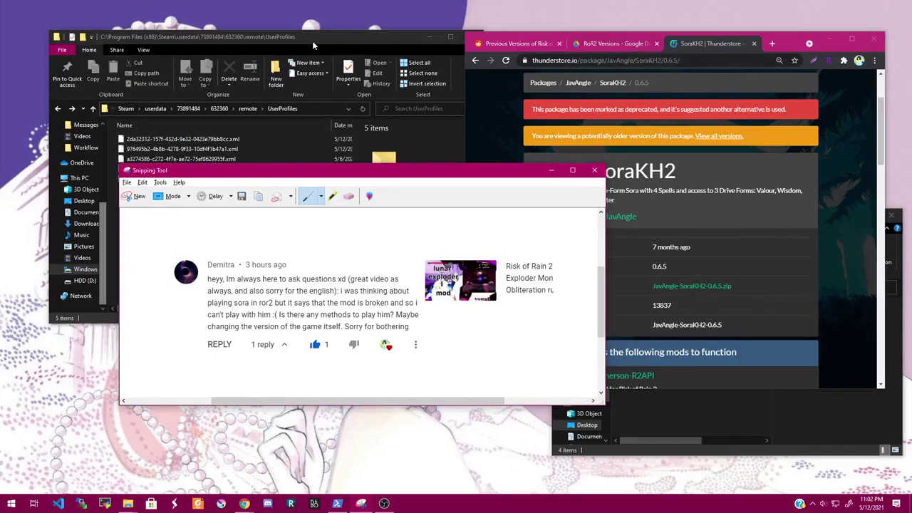
pyautogui.click(800, 424)
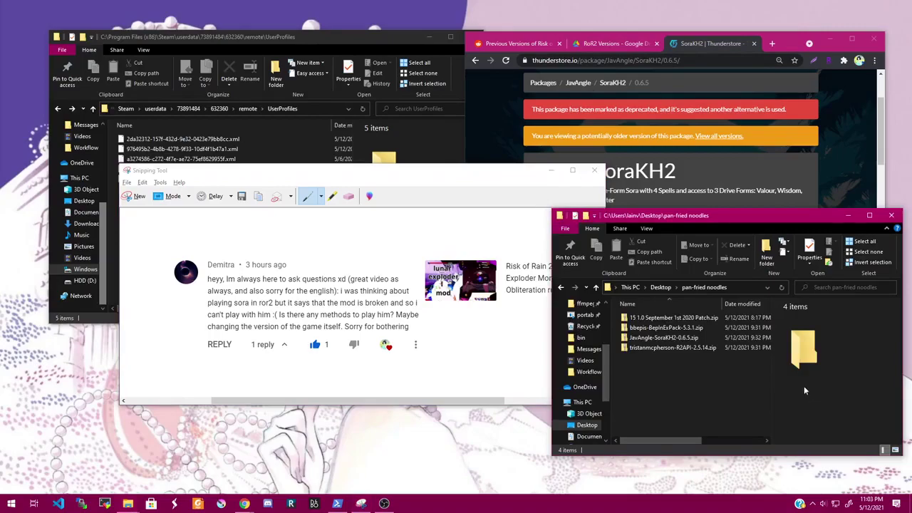
pyautogui.click(759, 178)
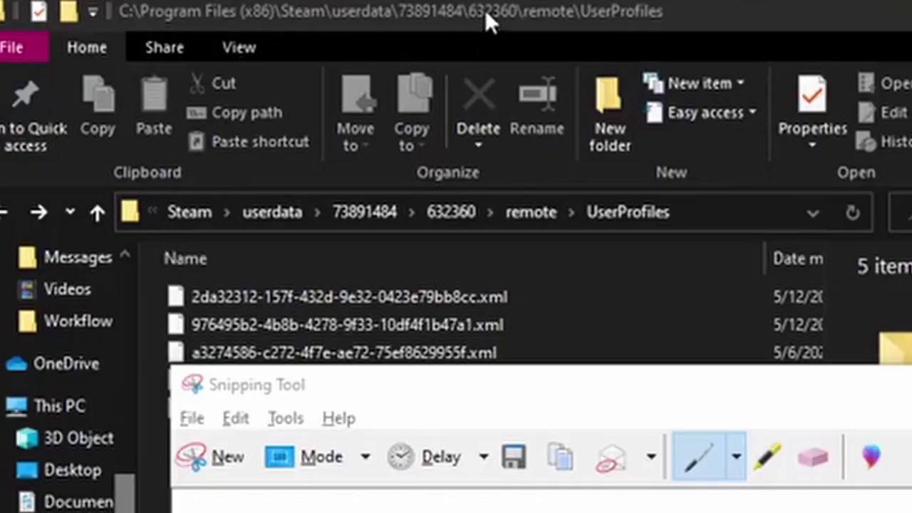
# - Examine the full path of the Steam UserProfiles folder that holds the game's save files
pyautogui.click(232, 38)
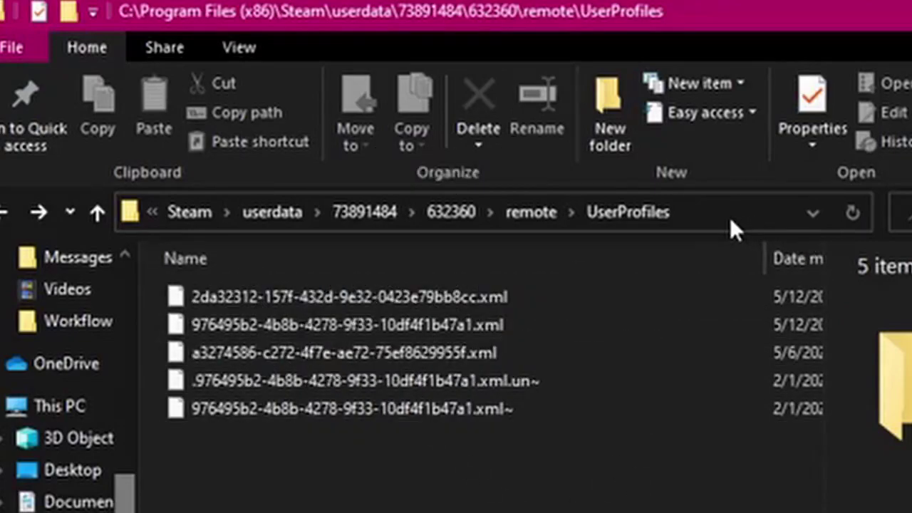
pyautogui.moveTo(367, 510); pyautogui.dragTo(514, 325)
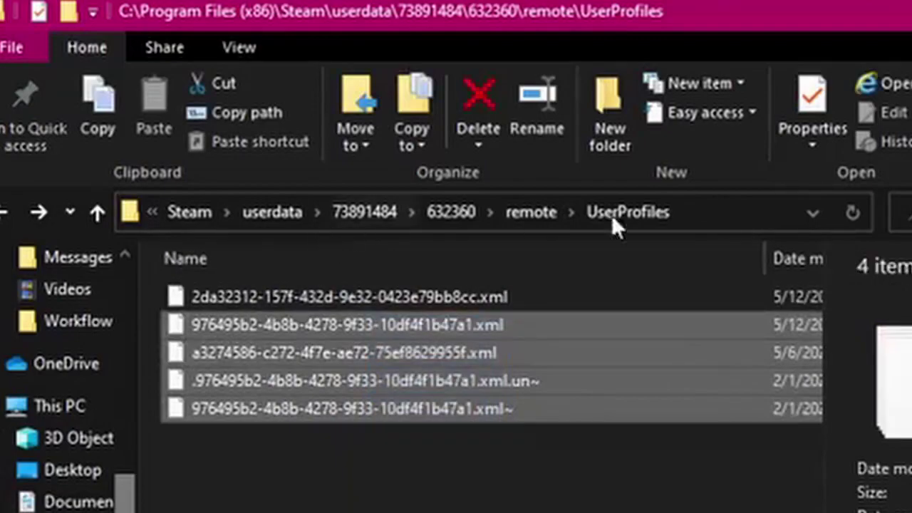
pyautogui.click(727, 214)
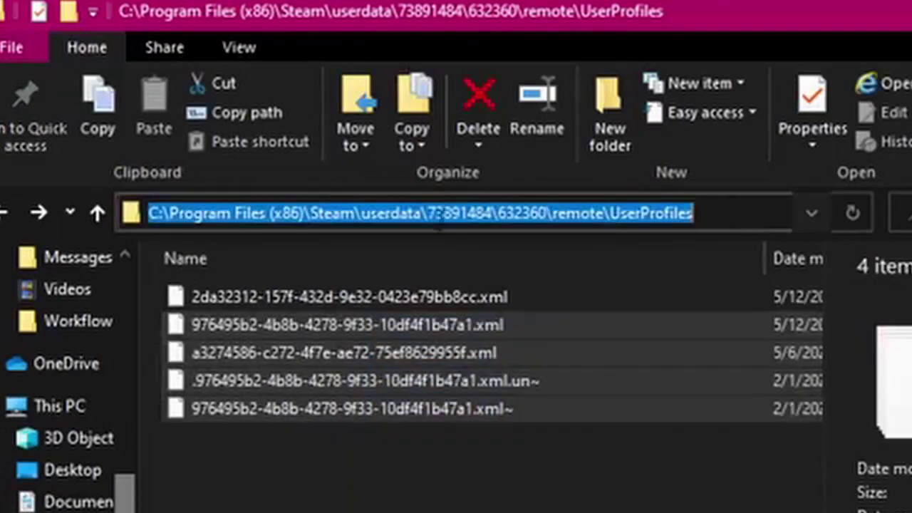
pyautogui.click(327, 213)
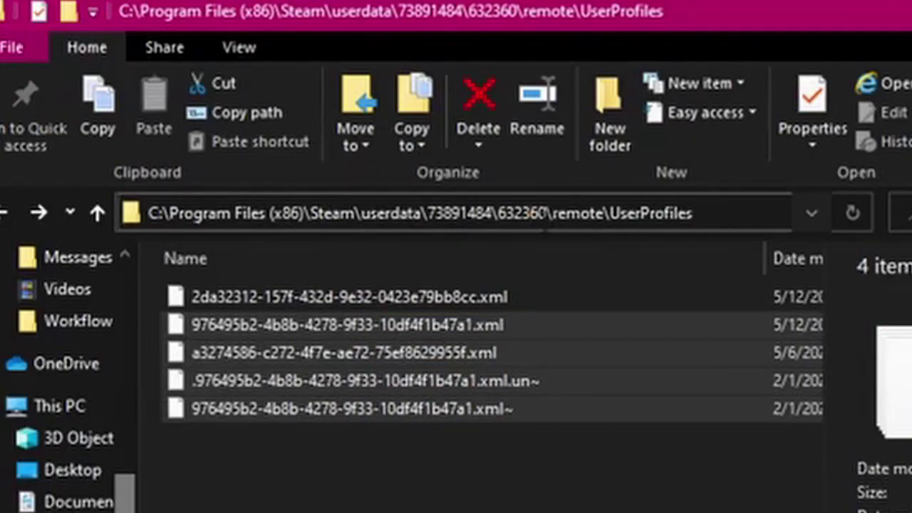
pyautogui.doubleClick(531, 214)
pyautogui.click(523, 214)
pyautogui.doubleClick(523, 214)
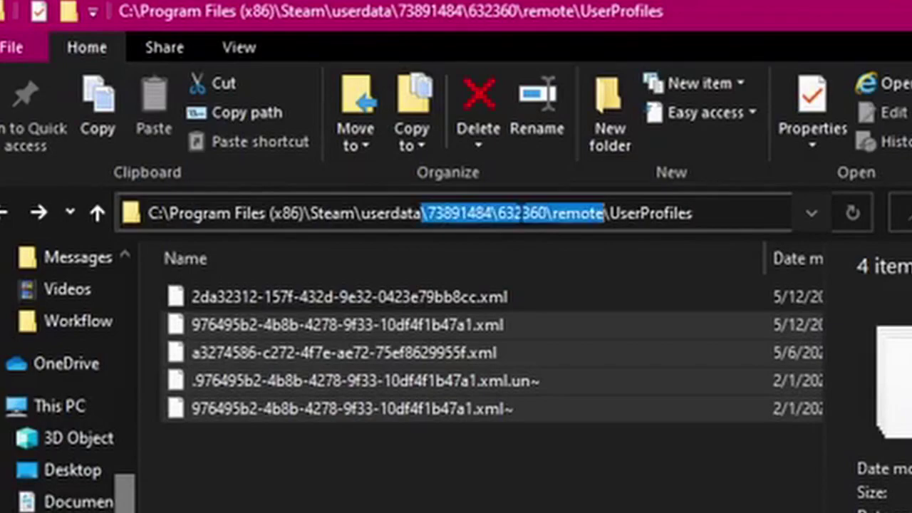
pyautogui.click(522, 214)
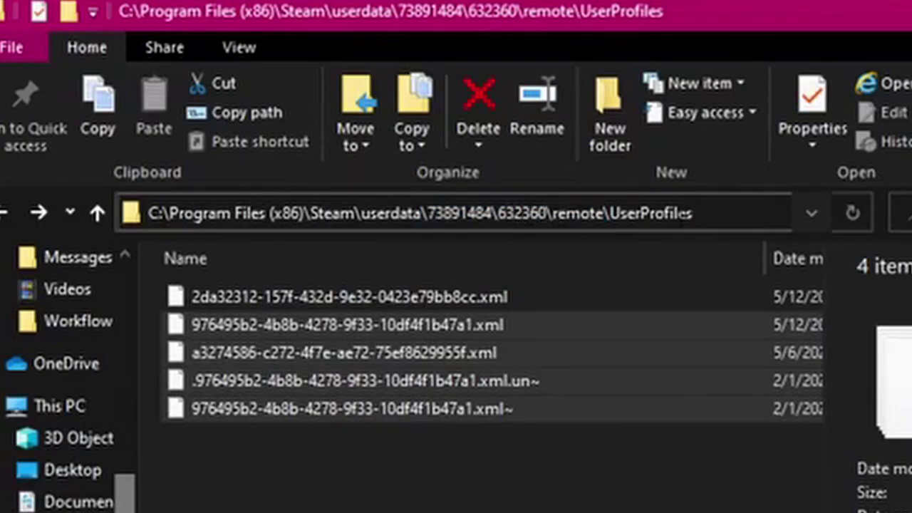
# - Back up all five profile files by duplicating them within the UserProfiles folder
pyautogui.moveTo(556, 504); pyautogui.dragTo(404, 249)
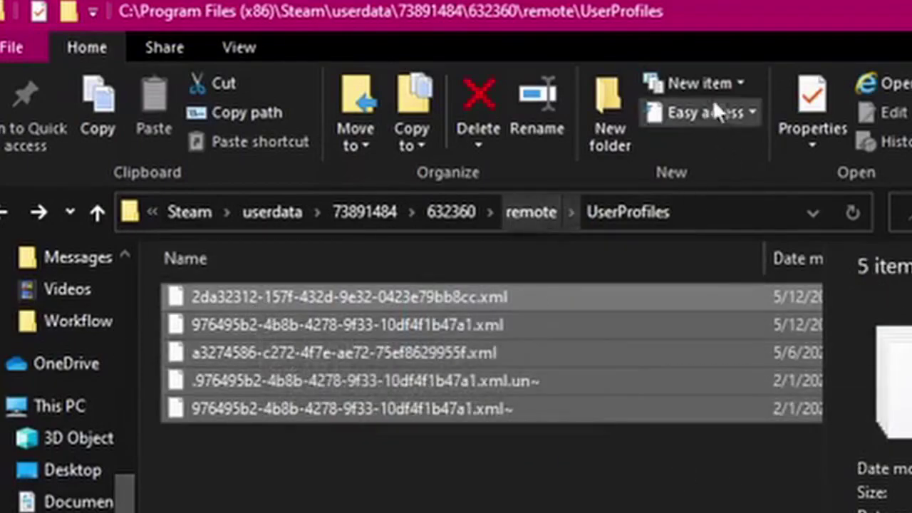
pyautogui.moveTo(676, 17); pyautogui.dragTo(640, 167)
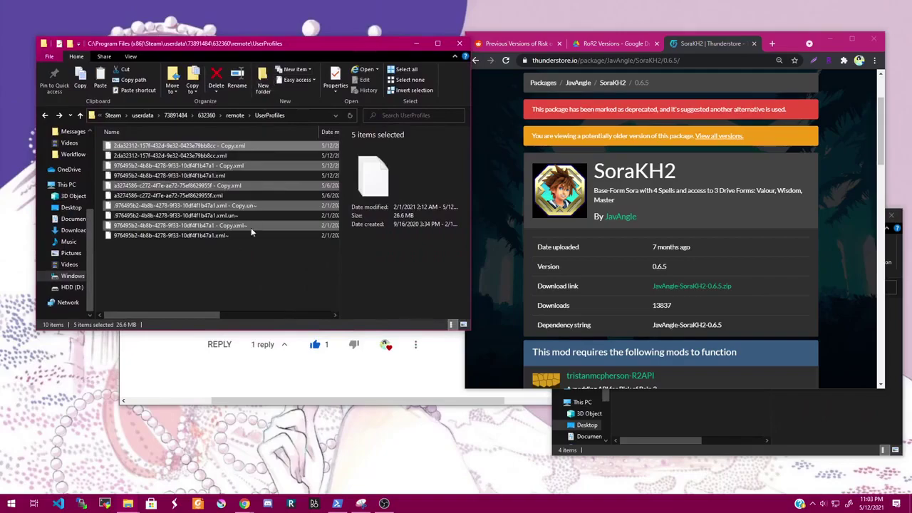
# - Close the Snipping Tool without saving the snip
pyautogui.click(357, 371)
pyautogui.click(593, 171)
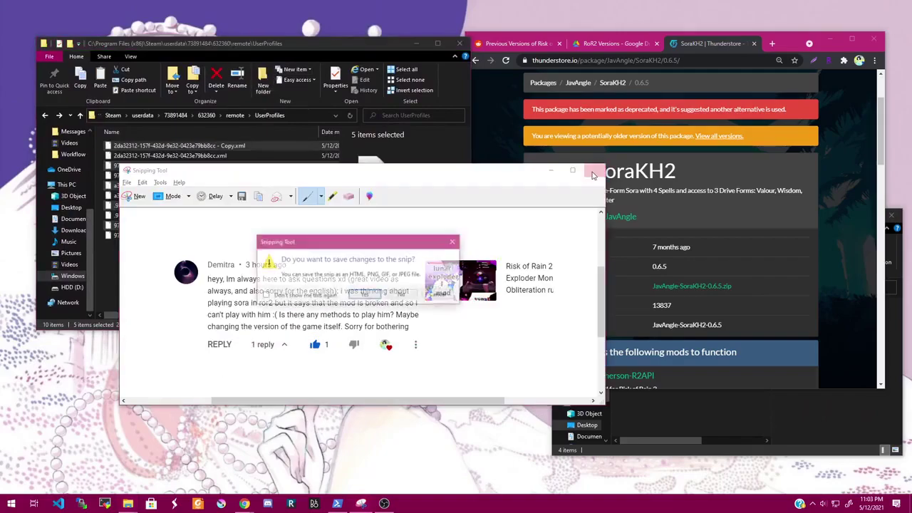
pyautogui.click(401, 295)
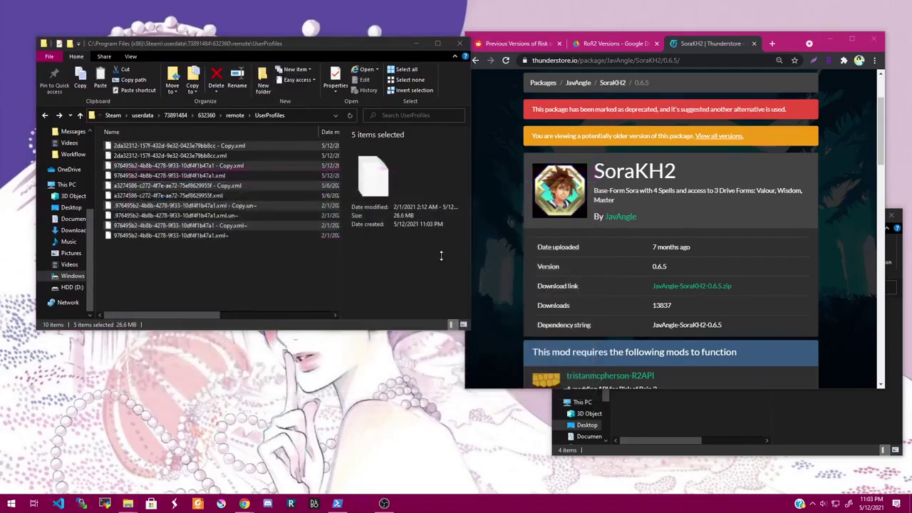
# - Look over the Reddit post about previous Risk of Rain 2 versions and the RoR2 Versions Google Drive folder
pyautogui.click(529, 44)
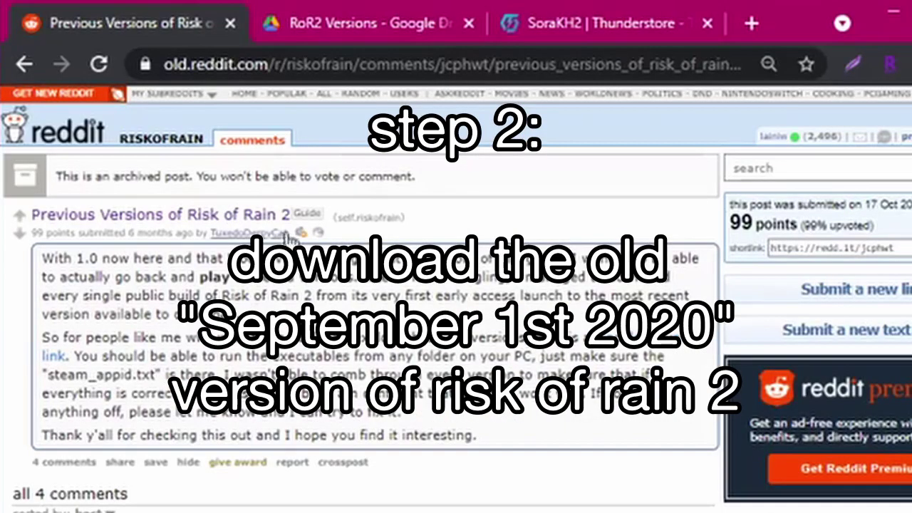
pyautogui.moveTo(268, 238)
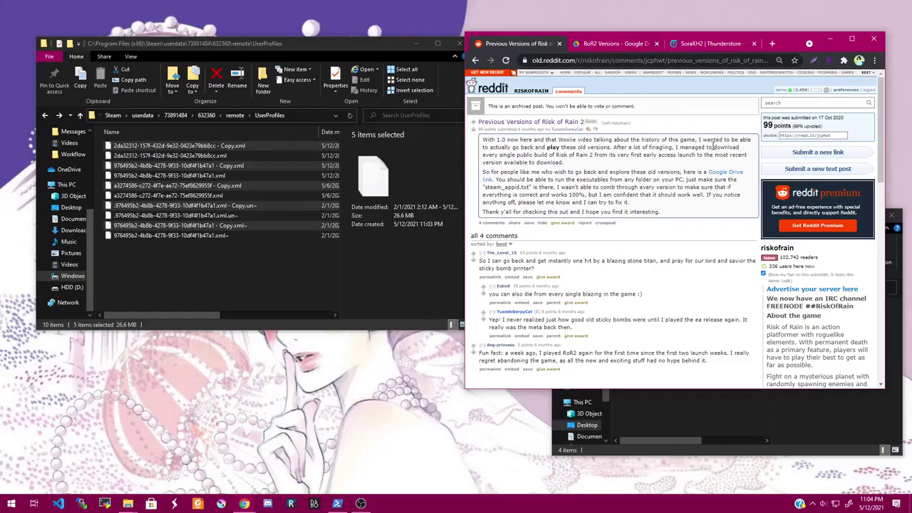
pyautogui.click(624, 47)
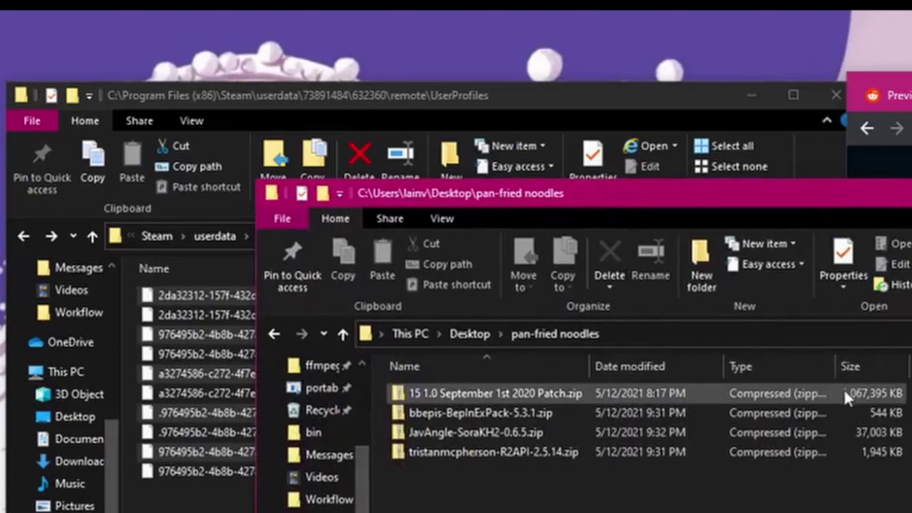
pyautogui.moveTo(781, 189); pyautogui.dragTo(519, 151)
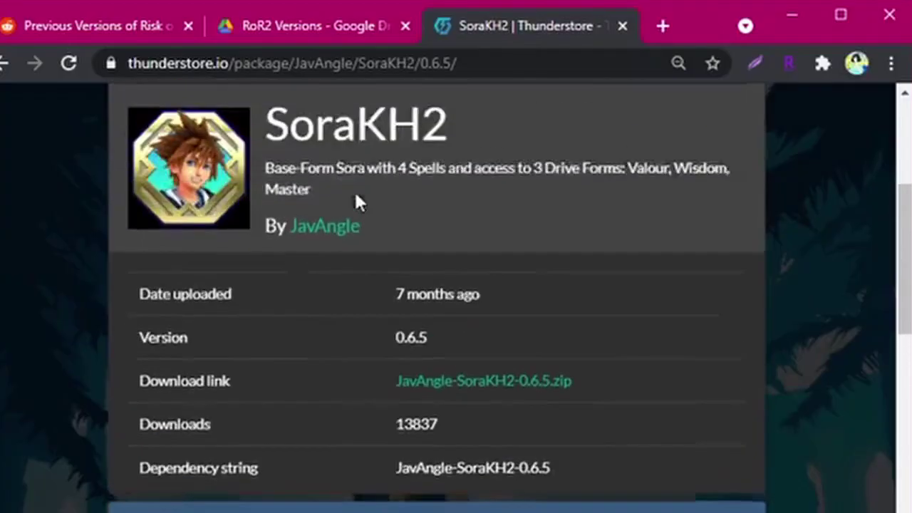
# - Open the preferred R2API 2.5.14 and BepInExPack 5.3.1 pages in new tabs from the SoraKH2 page's required mods
pyautogui.scroll(5, 357, 199)
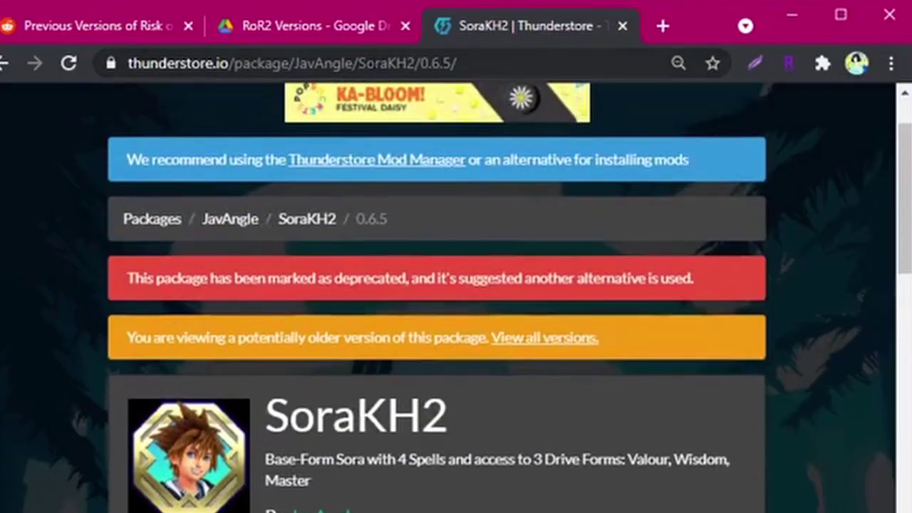
pyautogui.scroll(-10, 401, 270)
pyautogui.middleClick(314, 293)
pyautogui.middleClick(310, 387)
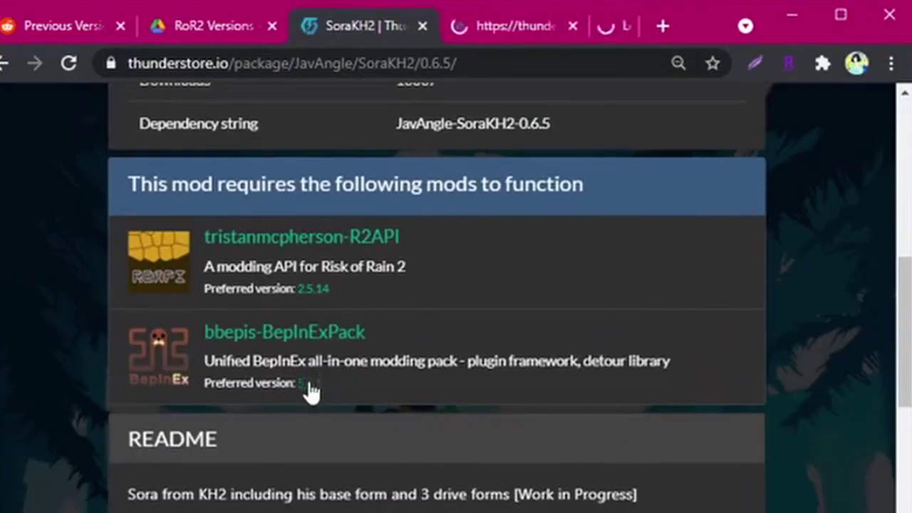
pyautogui.hotkey('ctrl', 'Tab')
pyautogui.scroll(-3, 496, 338)
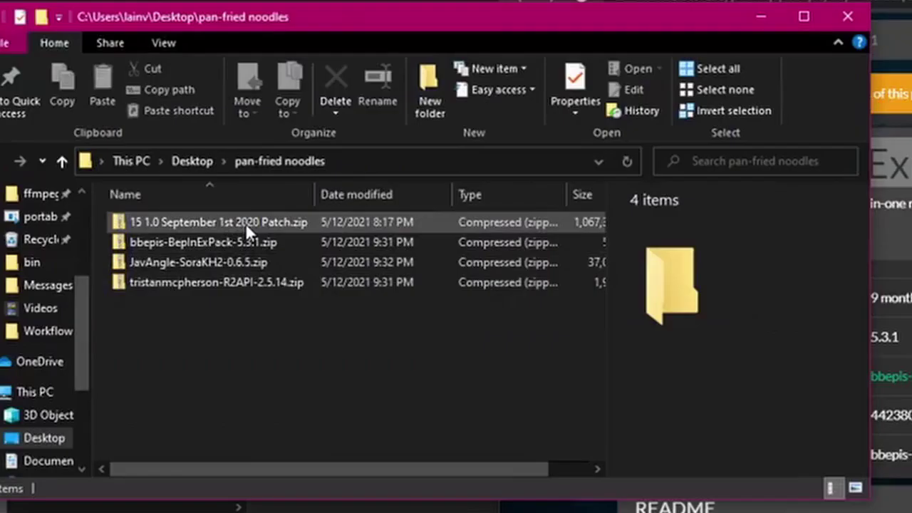
# - Extract 15 1.0 September 1st 2020 Patch.zip with 7-Zip into a folder of the same name
pyautogui.click(246, 223)
pyautogui.rightClick(246, 223)
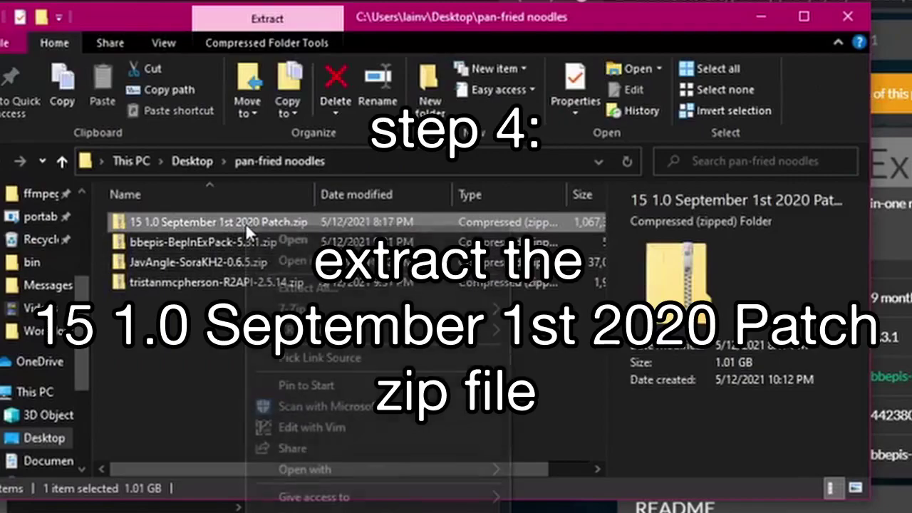
pyautogui.moveTo(299, 309)
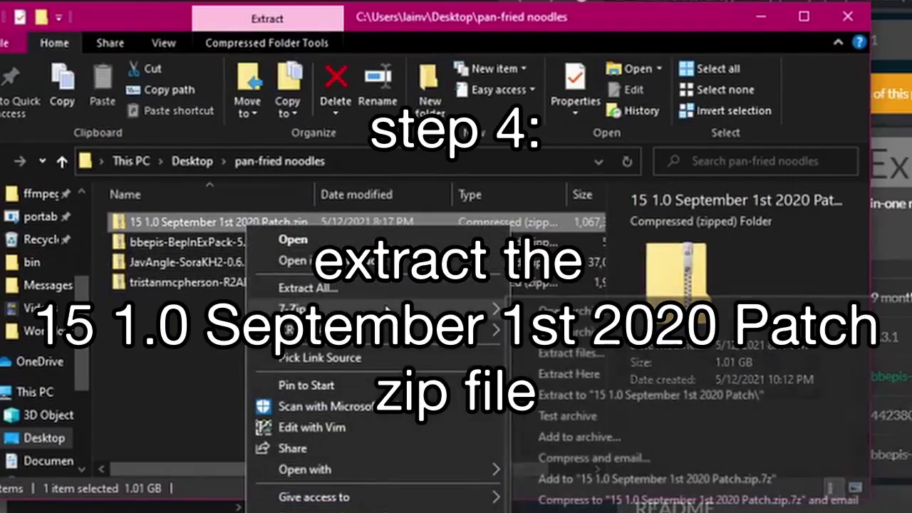
pyautogui.click(703, 398)
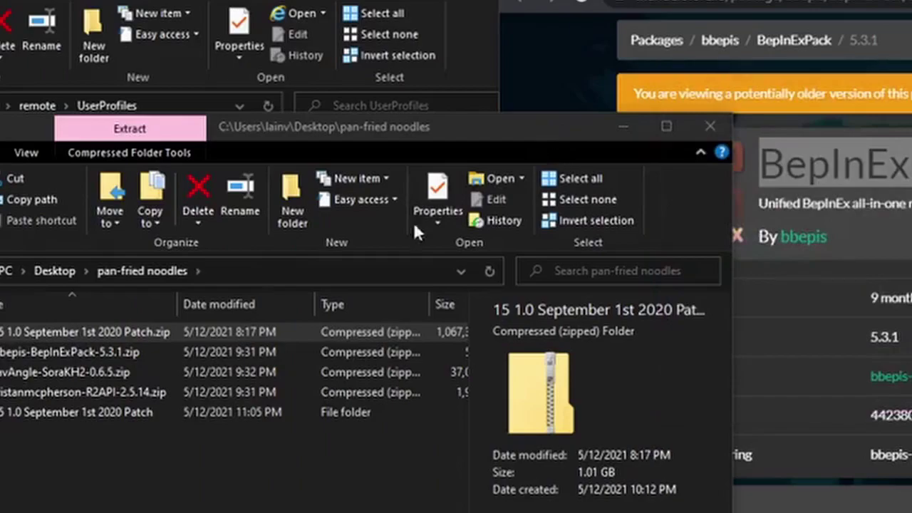
# - Open the extracted 15 1.0 September 1st 2020 Patch folder in a new window and place it beside the pan-fried noodles window
pyautogui.click(18, 420)
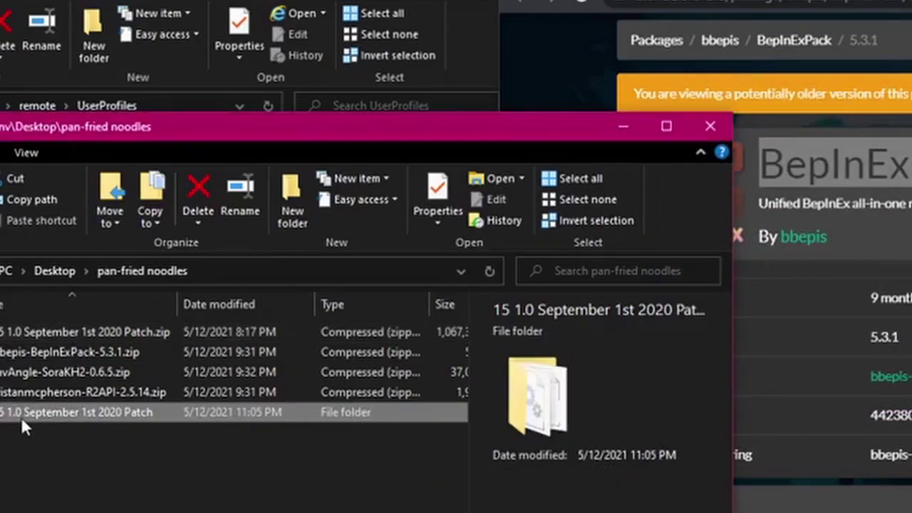
pyautogui.rightClick(21, 417)
pyautogui.click(270, 30)
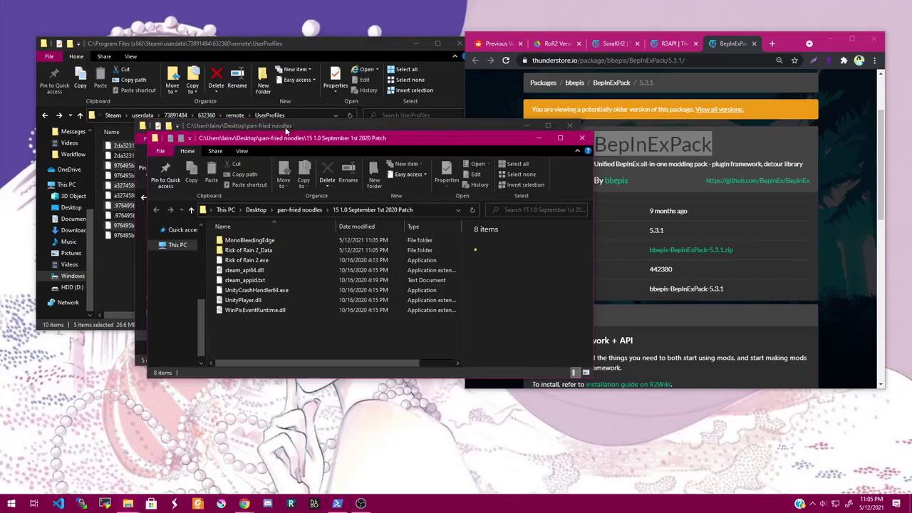
pyautogui.moveTo(292, 140); pyautogui.dragTo(613, 89)
pyautogui.click(250, 112)
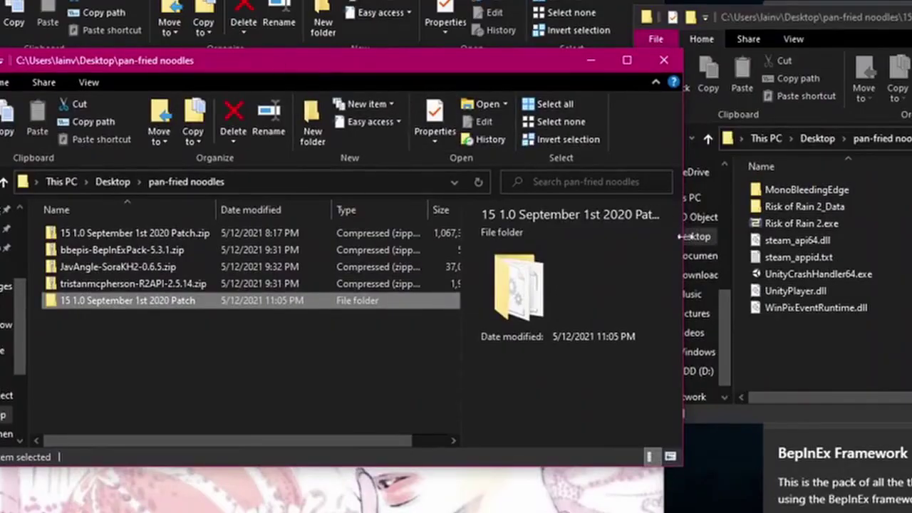
# - Extract the BepInExPack-5.3.1 archive with 7-Zip into its own folder in pan-fried noodles
pyautogui.click(146, 288)
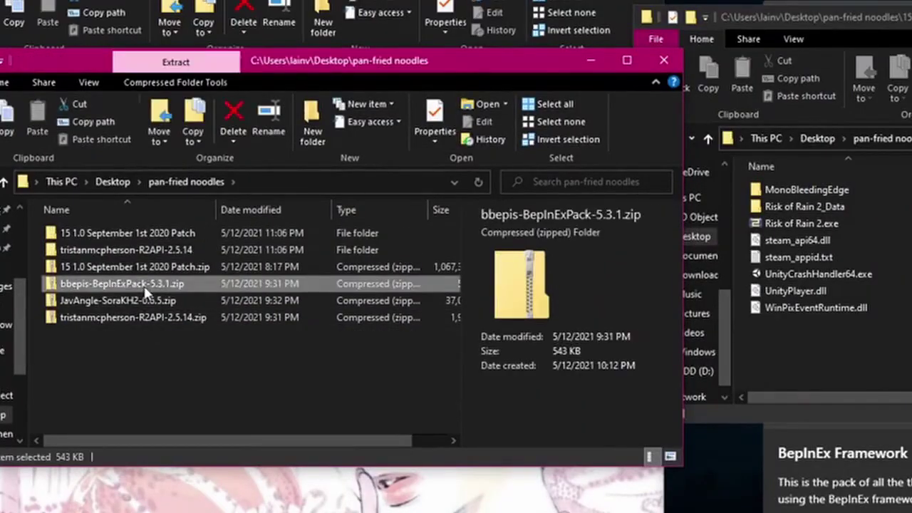
pyautogui.rightClick(147, 292)
pyautogui.moveTo(214, 357)
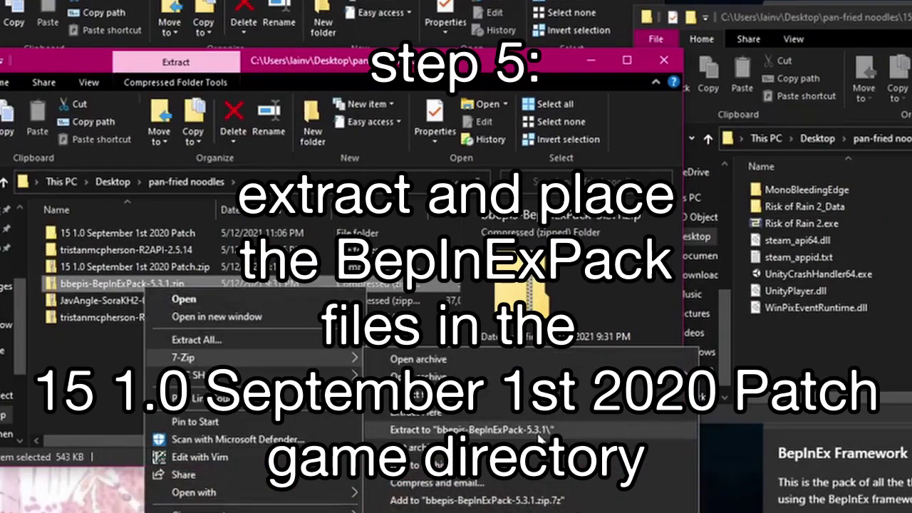
pyautogui.click(539, 436)
# - Move BepInEx, doorstop_config.ini and winhttp.dll from the extracted BepInExPack subfolder into the September 1st 2020 Patch game folder
pyautogui.doubleClick(83, 338)
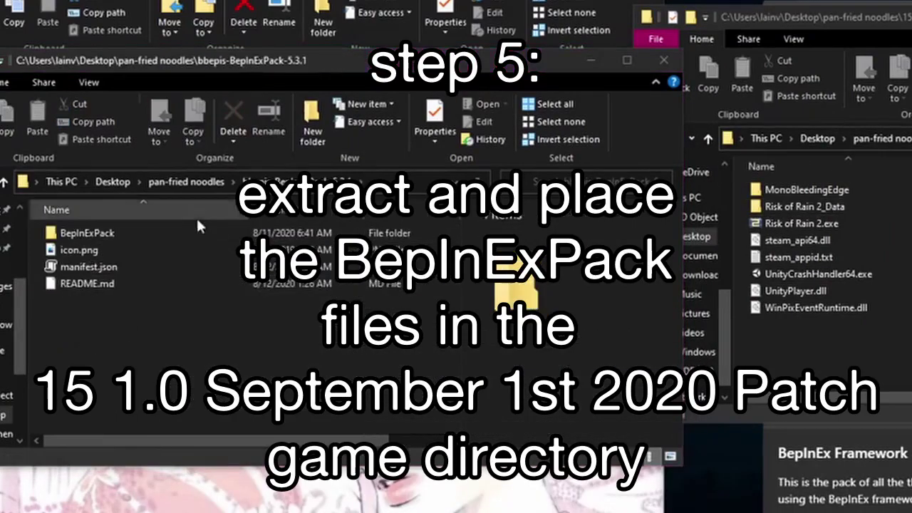
pyautogui.doubleClick(114, 232)
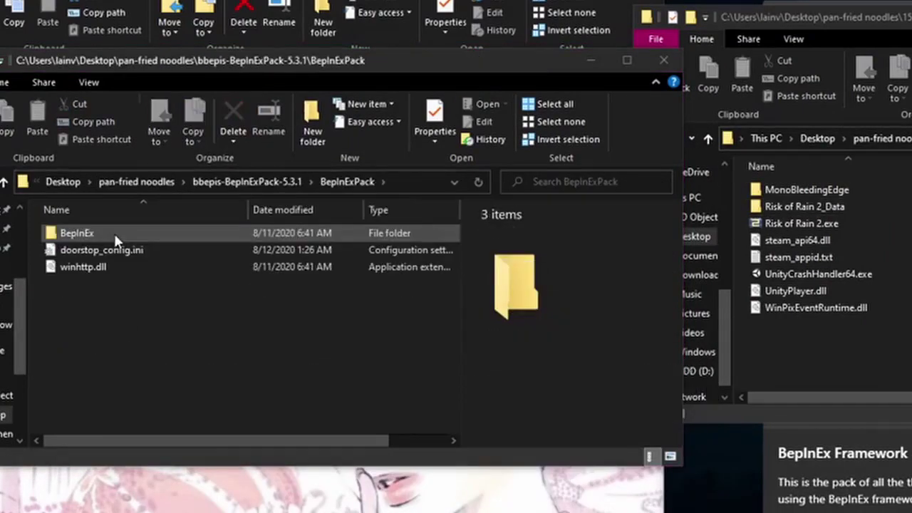
pyautogui.moveTo(184, 333); pyautogui.dragTo(831, 340)
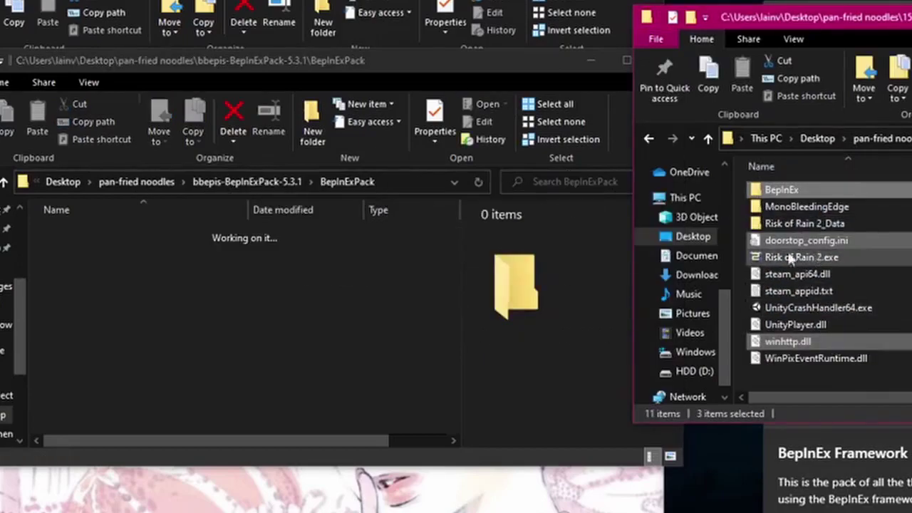
# - Return to the pan-fried noodles folder and extract the R2API-2.5.14 archive with 7-Zip into its own folder
pyautogui.click(136, 182)
pyautogui.click(152, 319)
pyautogui.rightClick(152, 319)
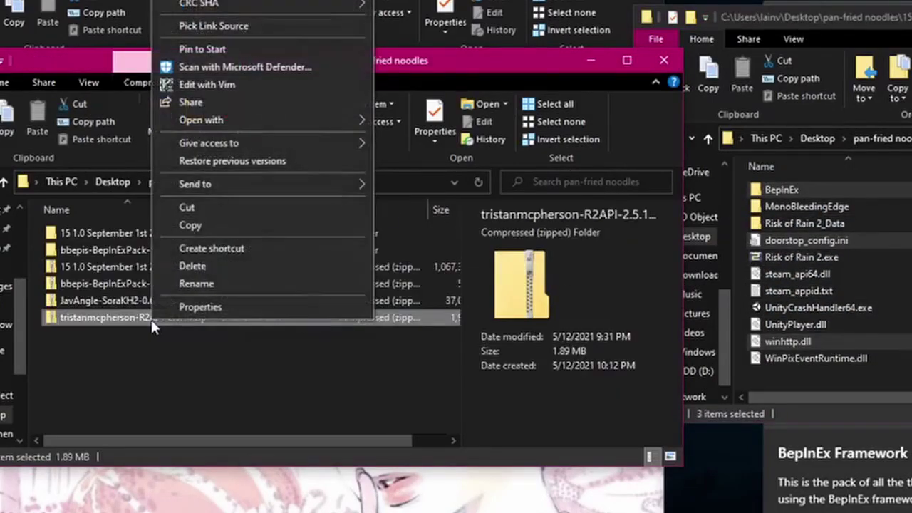
pyautogui.moveTo(213, 1)
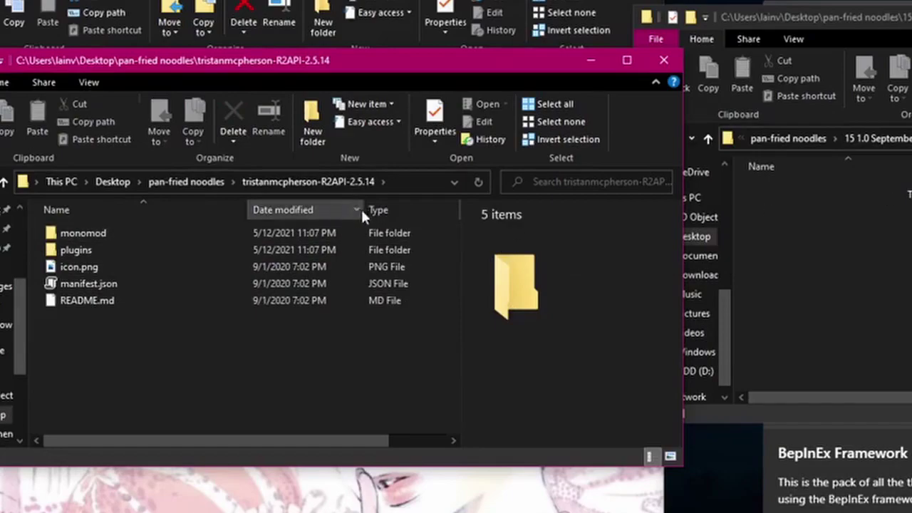
# - Move the R2API folder from the extracted archive's plugins folder into BepInEx\plugins of the patch game folder
pyautogui.doubleClick(93, 250)
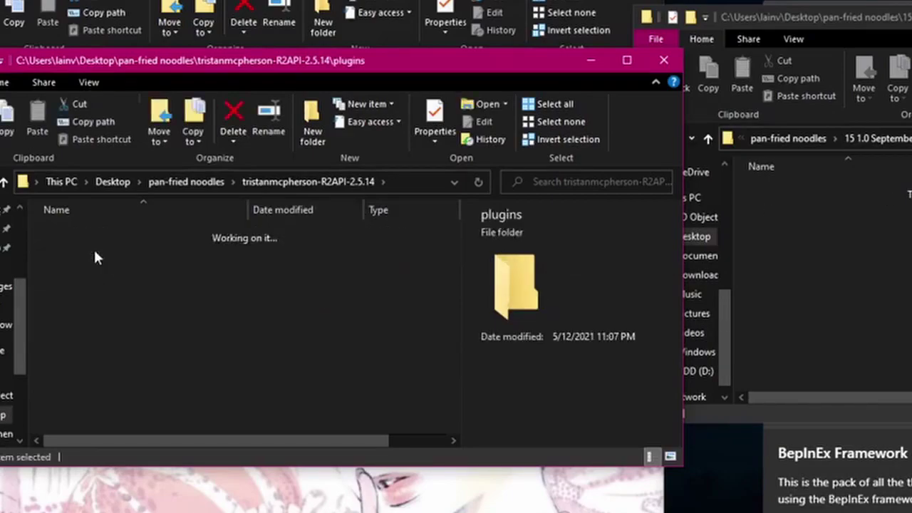
pyautogui.click(81, 235)
pyautogui.moveTo(699, 298); pyautogui.dragTo(838, 278)
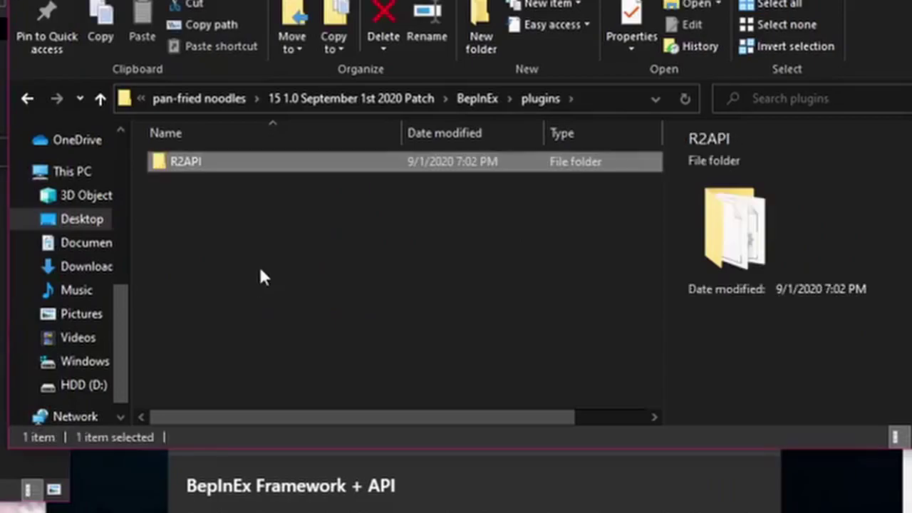
# - Return to the pan-fried noodles folder and extract the JavAngle-SoraKH2-0.6.5 archive with 7-Zip into its own folder
pyautogui.click(260, 269)
pyautogui.click(120, 182)
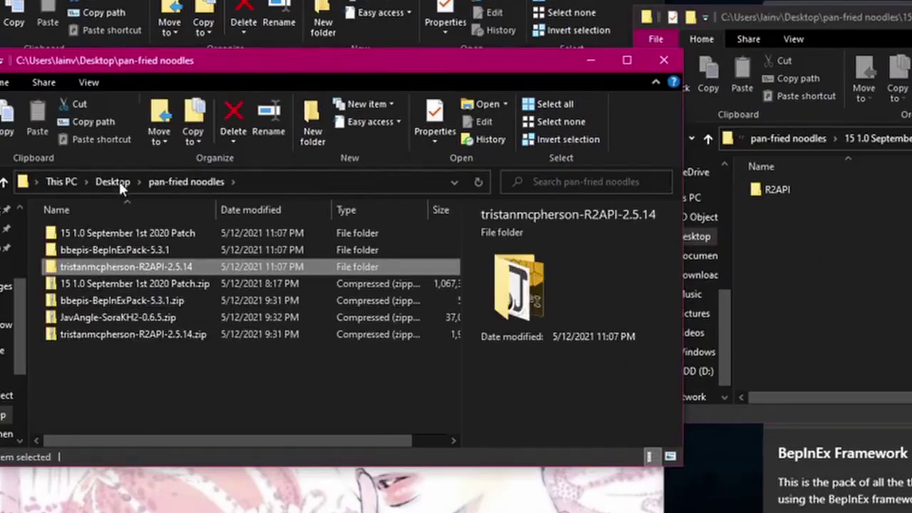
pyautogui.click(142, 325)
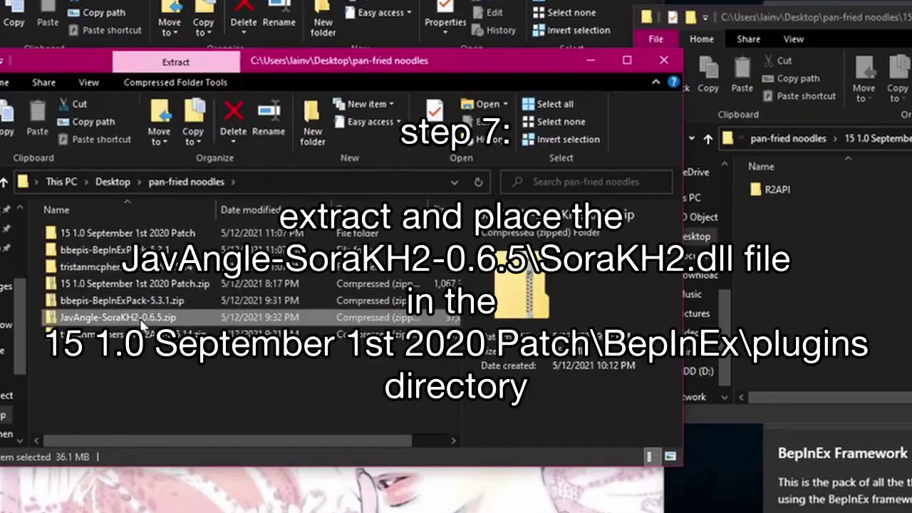
pyautogui.rightClick(144, 322)
pyautogui.moveTo(335, 3)
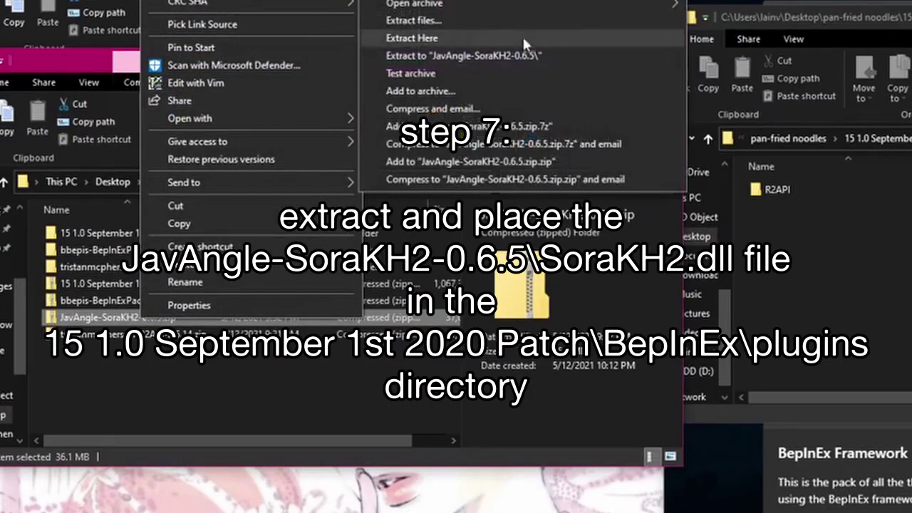
pyautogui.click(526, 57)
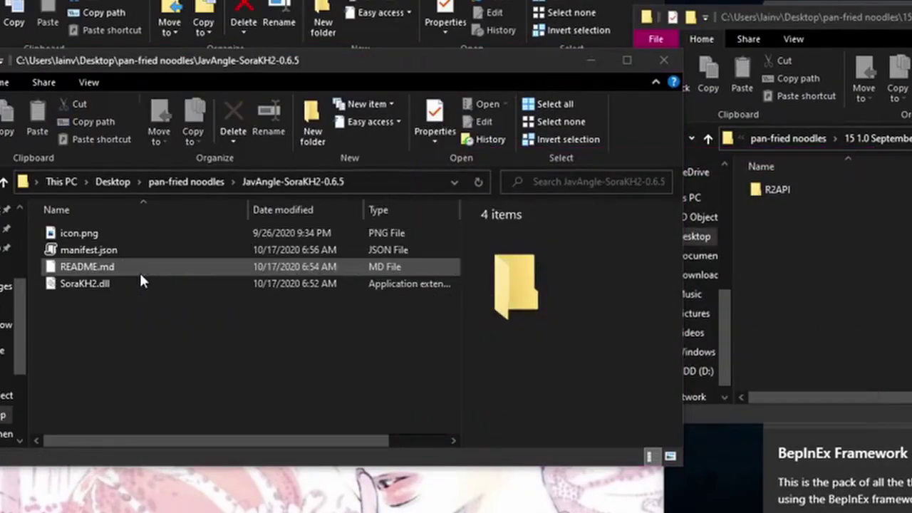
# - Move SoraKH2.dll from the extracted folder into BepInEx\plugins and launch Risk of Rain 2 from the September 1st 2020 Patch folder
pyautogui.moveTo(107, 285); pyautogui.dragTo(855, 276)
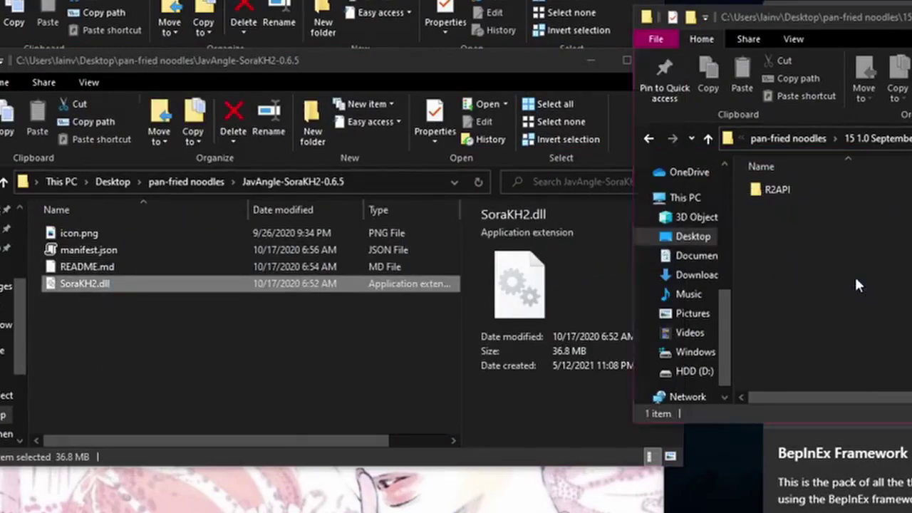
pyautogui.click(893, 140)
pyautogui.click(813, 258)
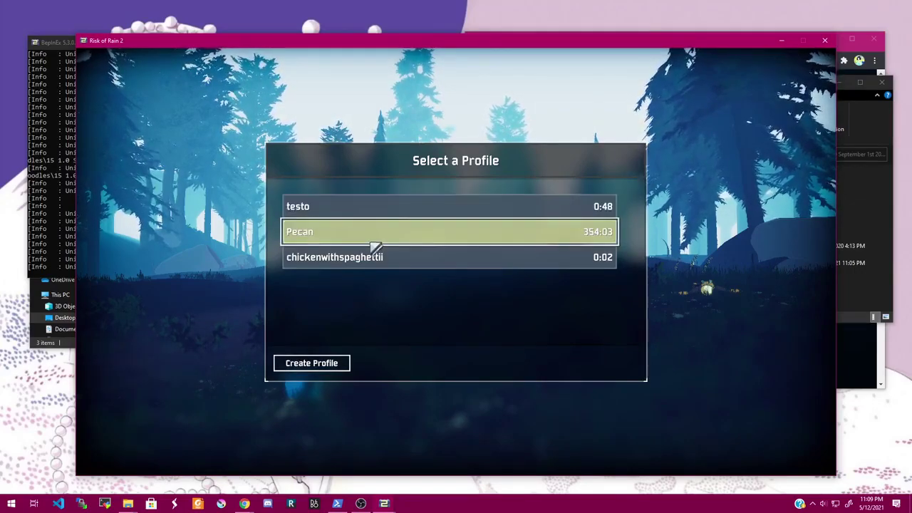
# - Load the testo profile, open the character selection, choose Sora as the survivor and ready up to start the run
pyautogui.click(391, 208)
pyautogui.click(169, 269)
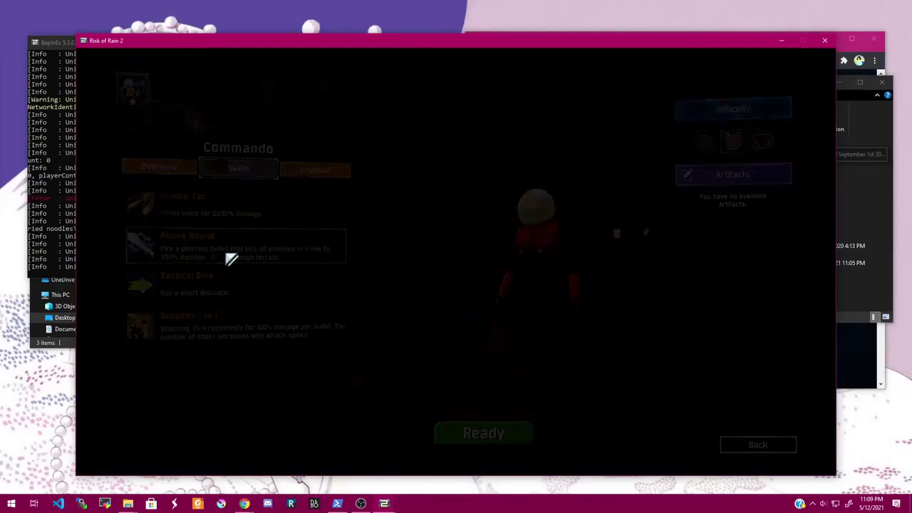
pyautogui.click(206, 117)
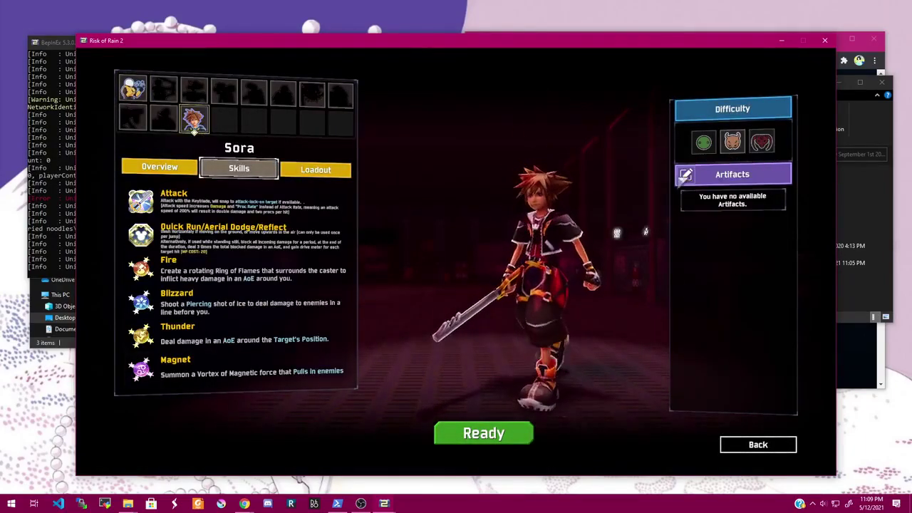
pyautogui.click(491, 426)
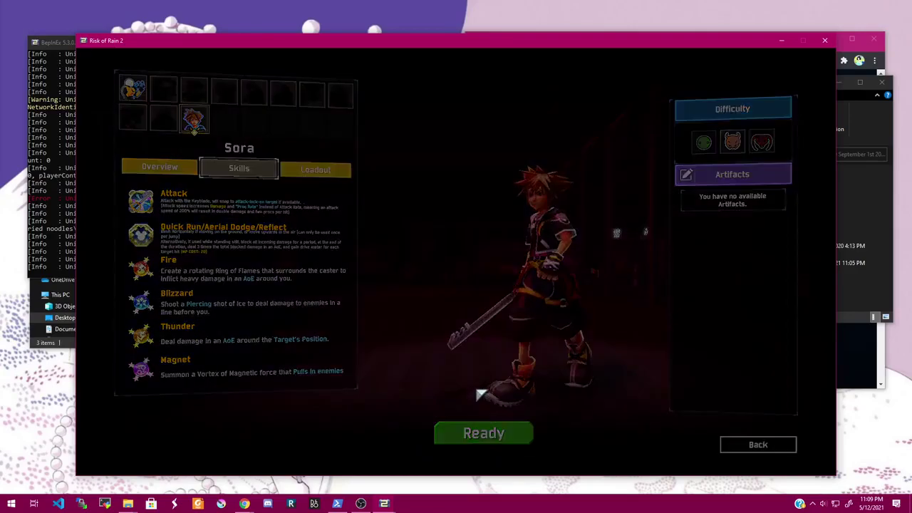